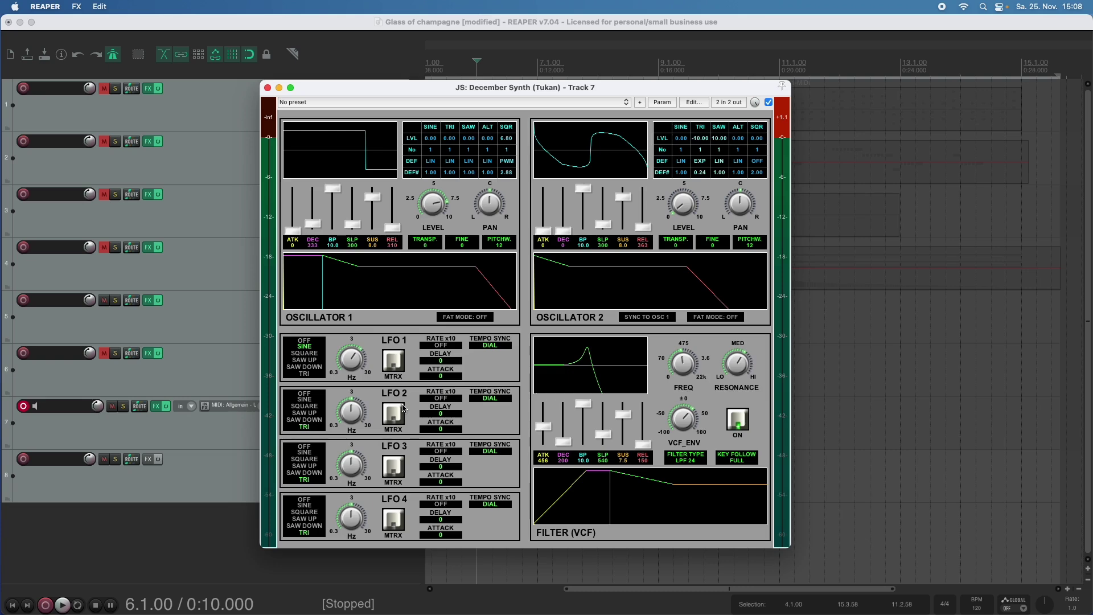
Try LFO 1's x10 rate and 1/4 tempo sync, then restore free rate with x10 off.
left_click(450, 346)
left_click(451, 348)
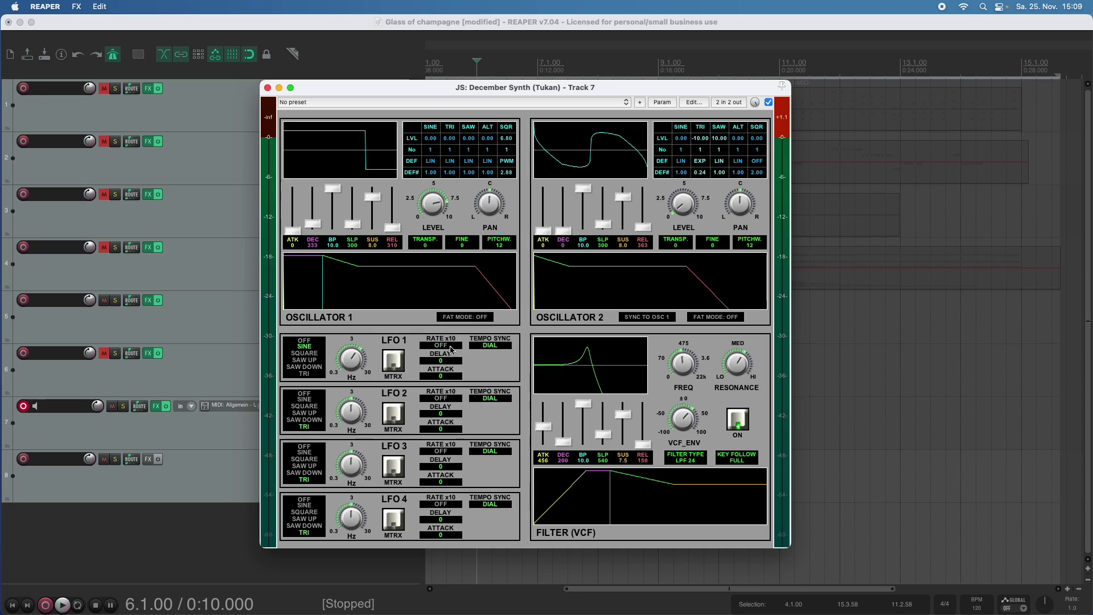
left_click(489, 347)
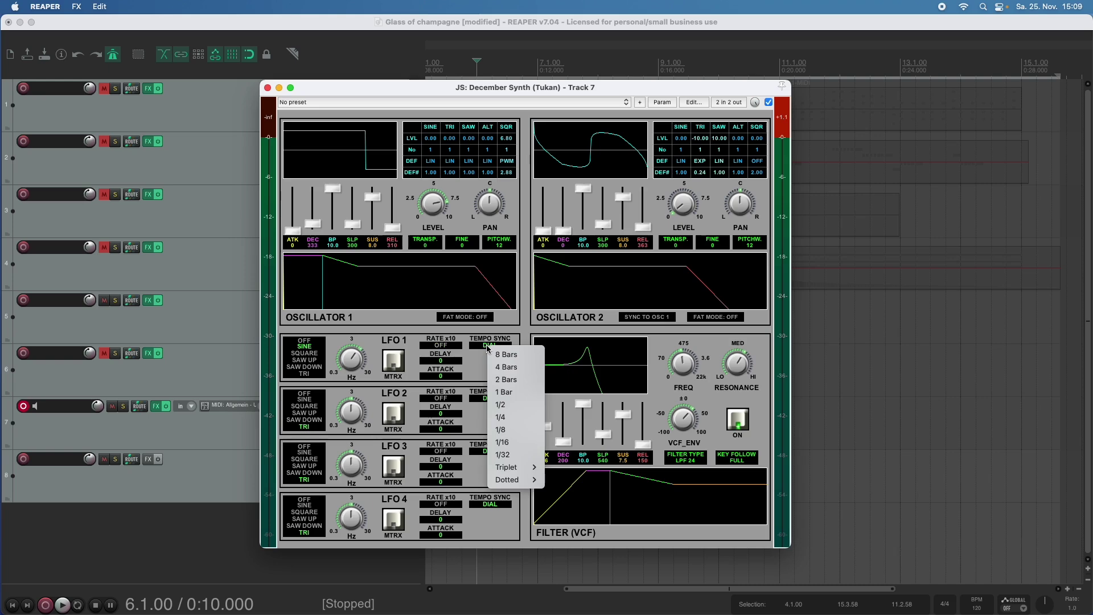
left_click(511, 417)
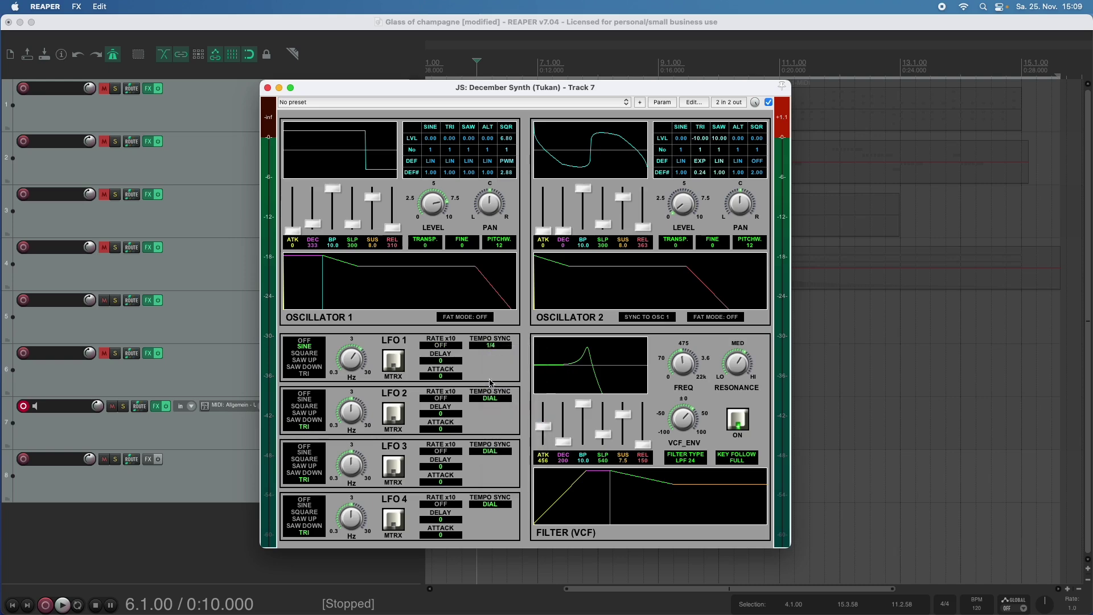
left_click(353, 367)
left_click(399, 362)
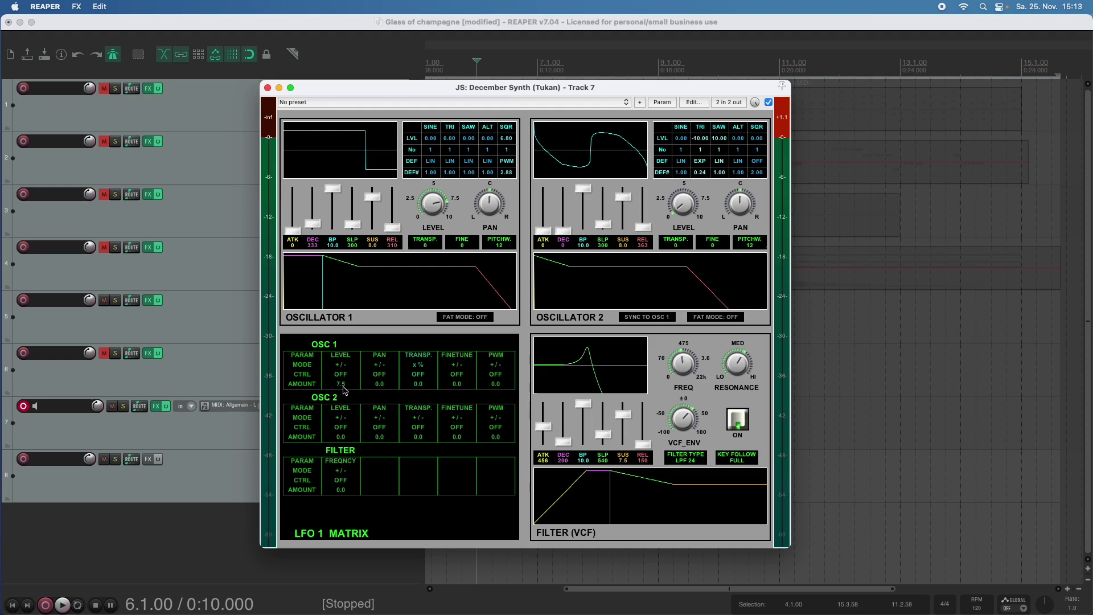
Raise LFO 1's OSC 1 level amount to 7.6 and set its control to ON.
left_click_drag(349, 389, 355, 388)
left_click(351, 379)
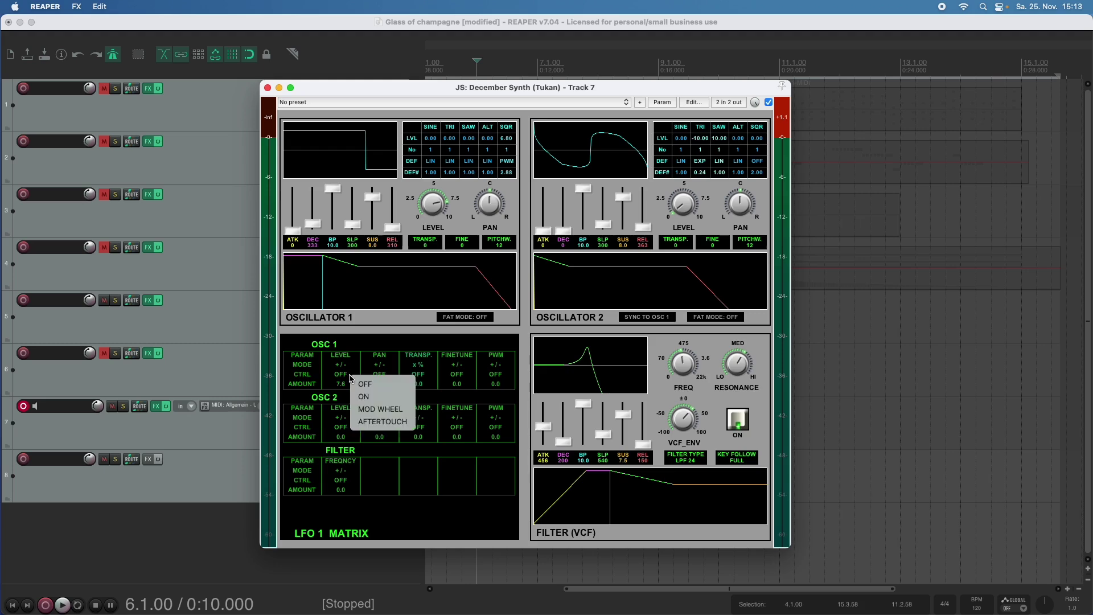
left_click(359, 395)
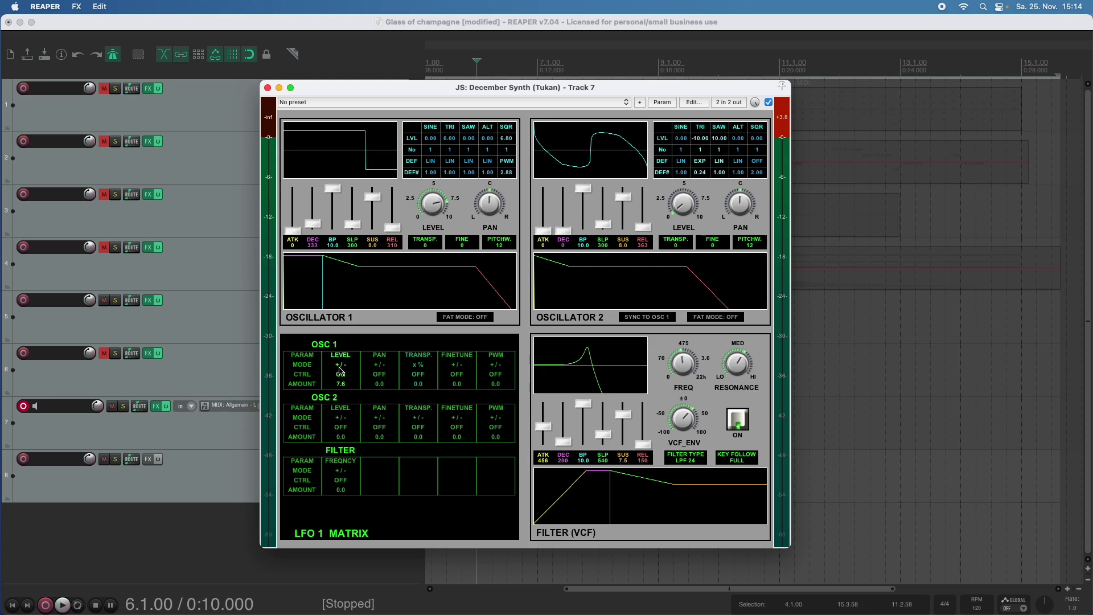
Put the OSC 1 level routing in x % mode and adjust oscillator 1's output level.
left_click(342, 366)
left_click(348, 367)
left_click(438, 210)
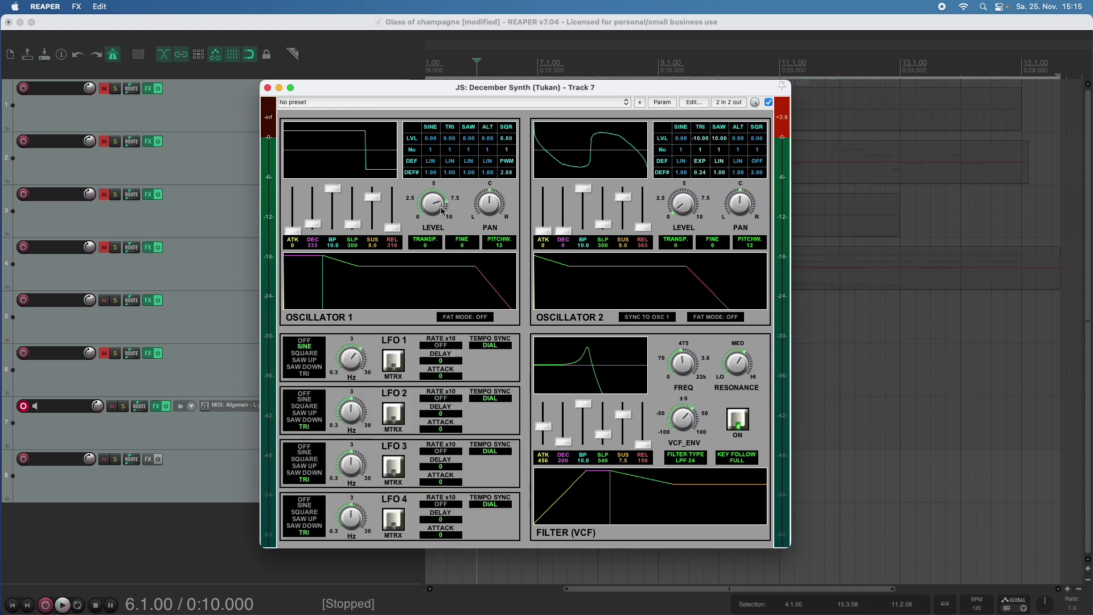
left_click_drag(437, 210, 435, 214)
left_click(397, 360)
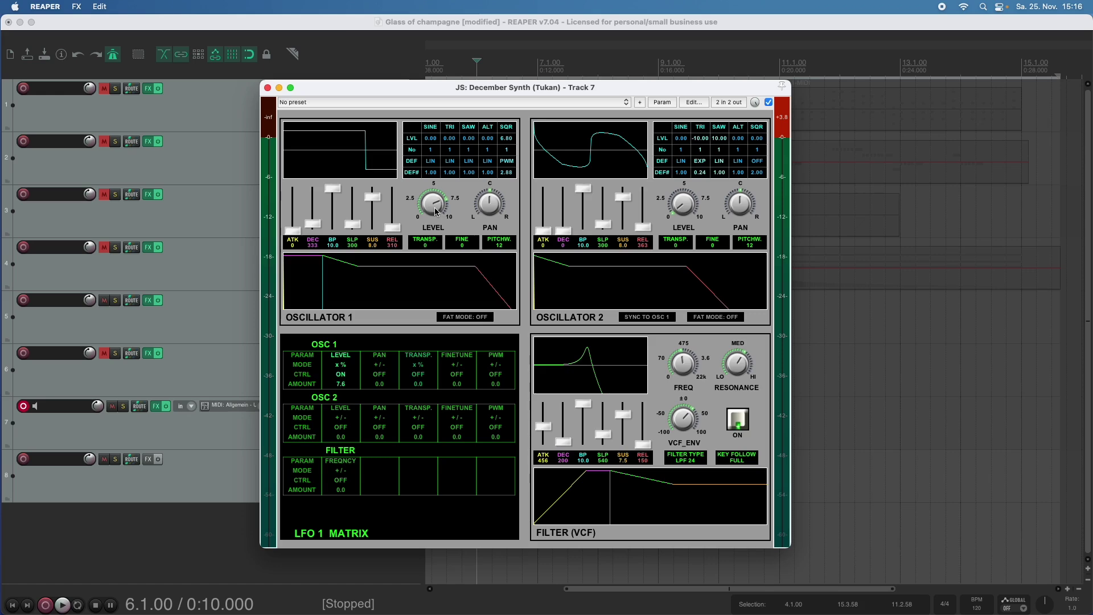
Leave the LFO 1 matrix for the four-LFO panel, with LFO 1 on sine and x10 off.
left_click(364, 376)
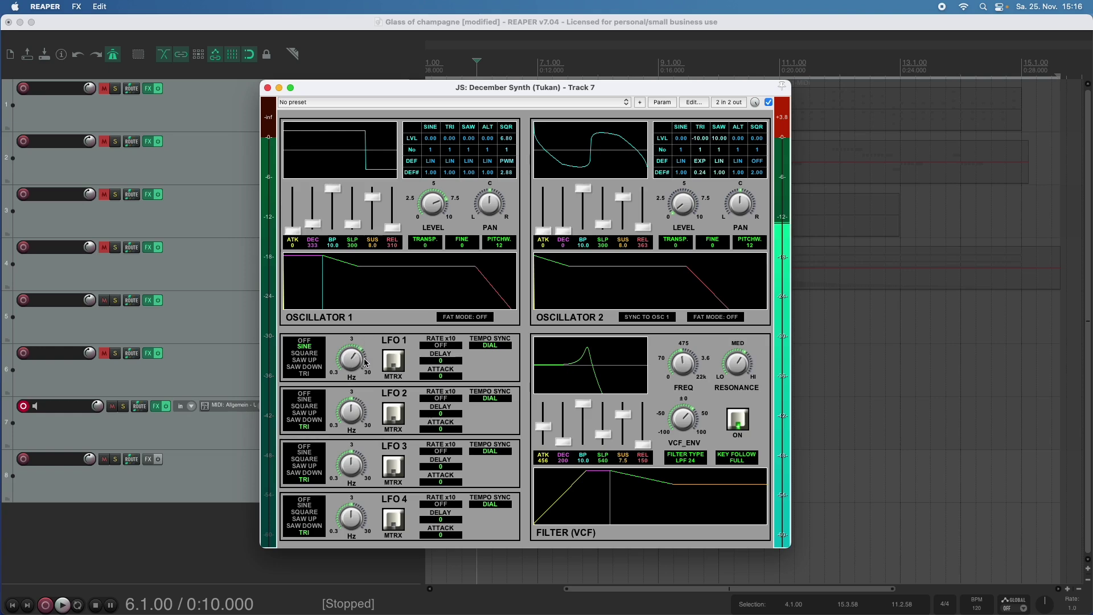
left_click(438, 346)
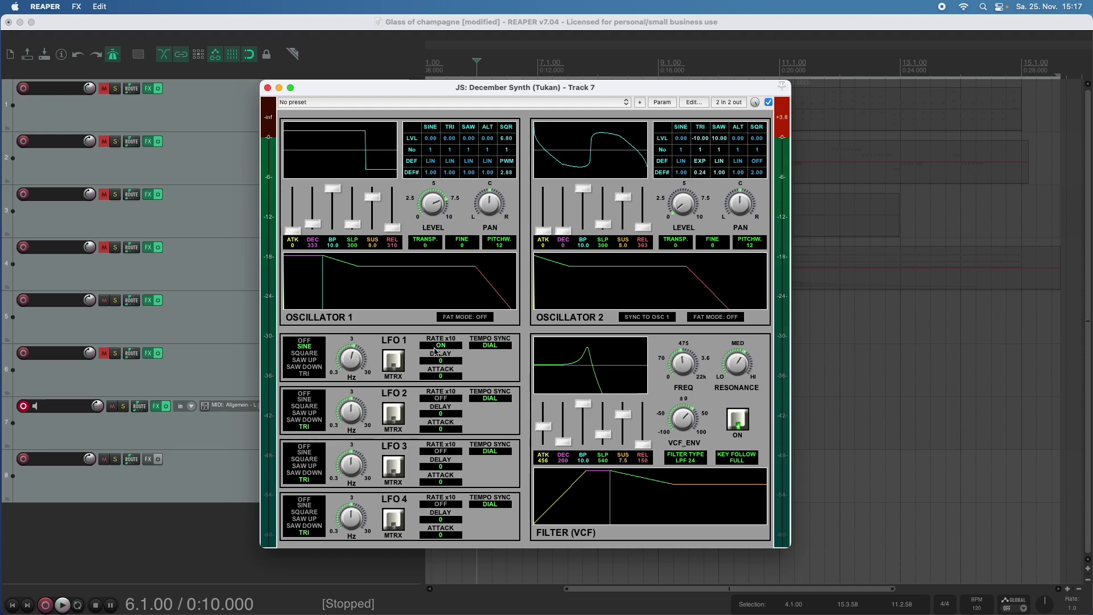
Try LFO 1's square, sine, saw up and saw down waveforms, and lower its Hz rate.
left_click(312, 353)
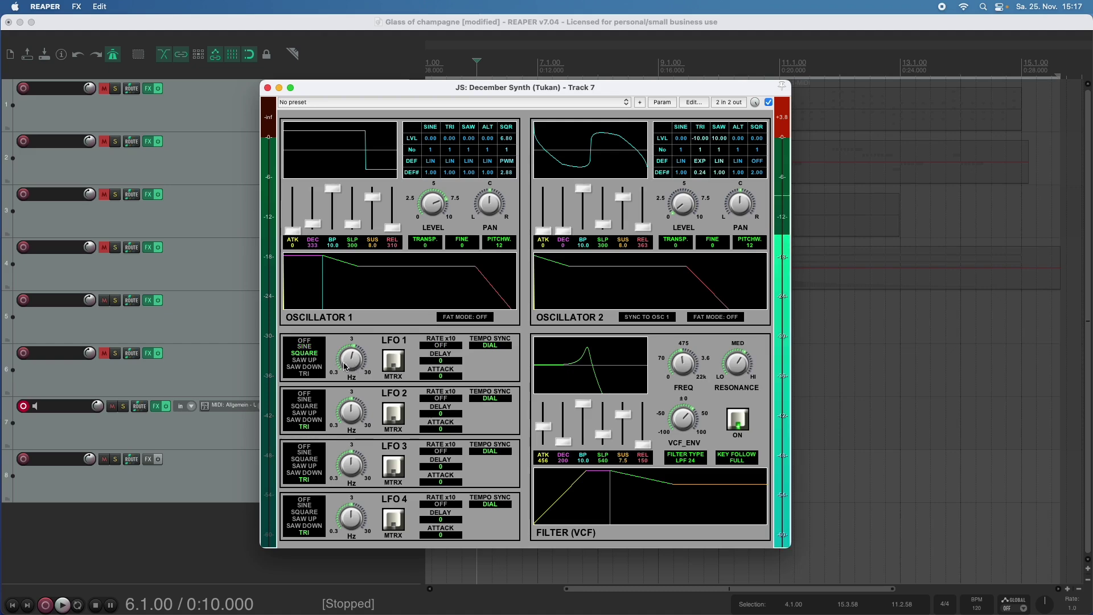
left_click(310, 347)
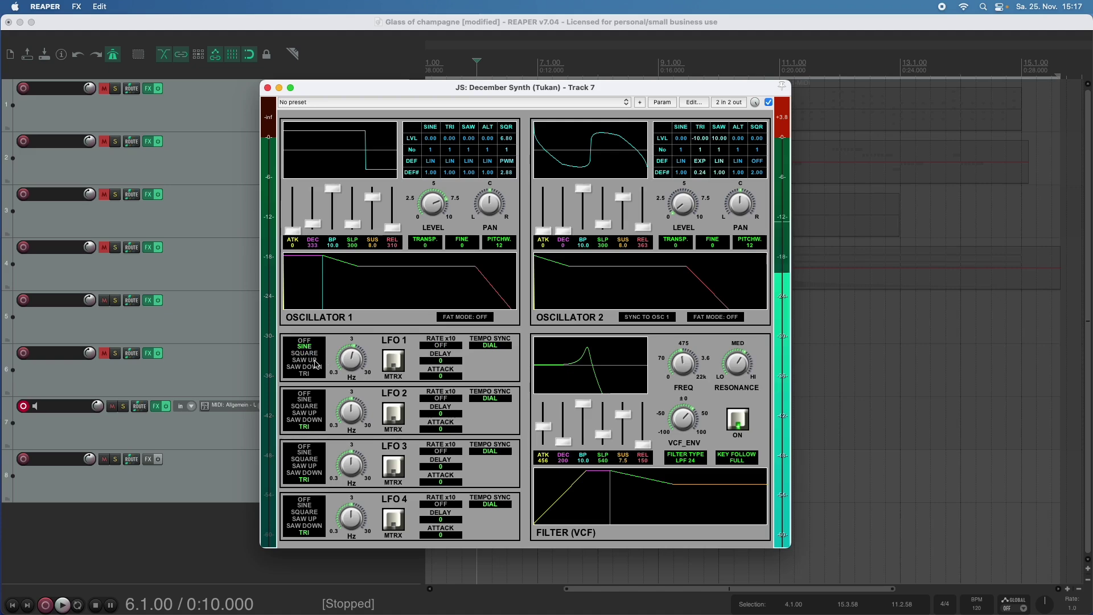
left_click(315, 359)
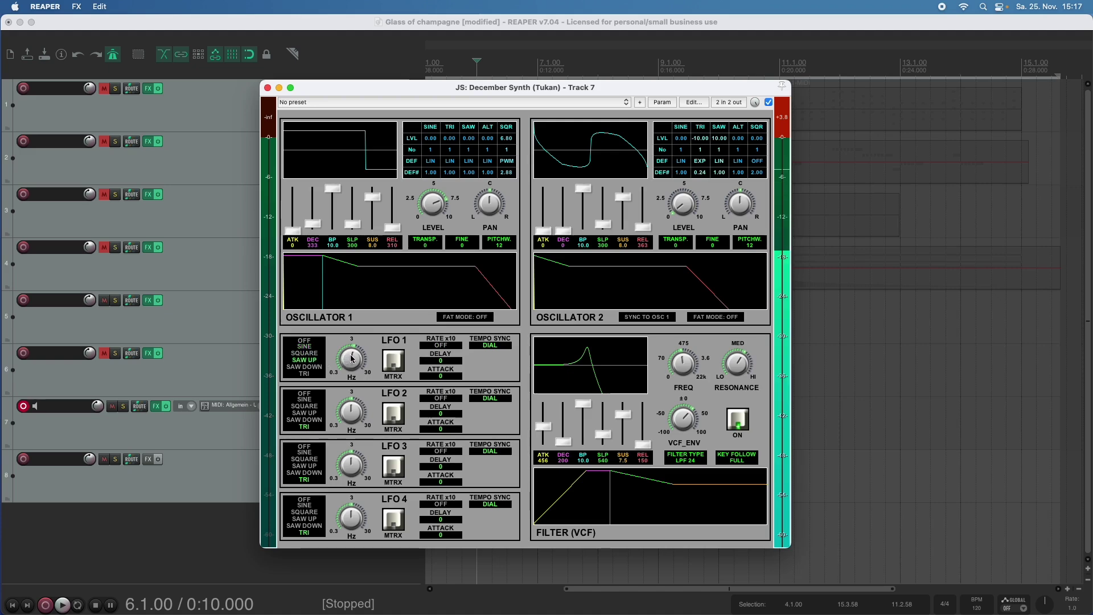
left_click_drag(351, 364, 352, 393)
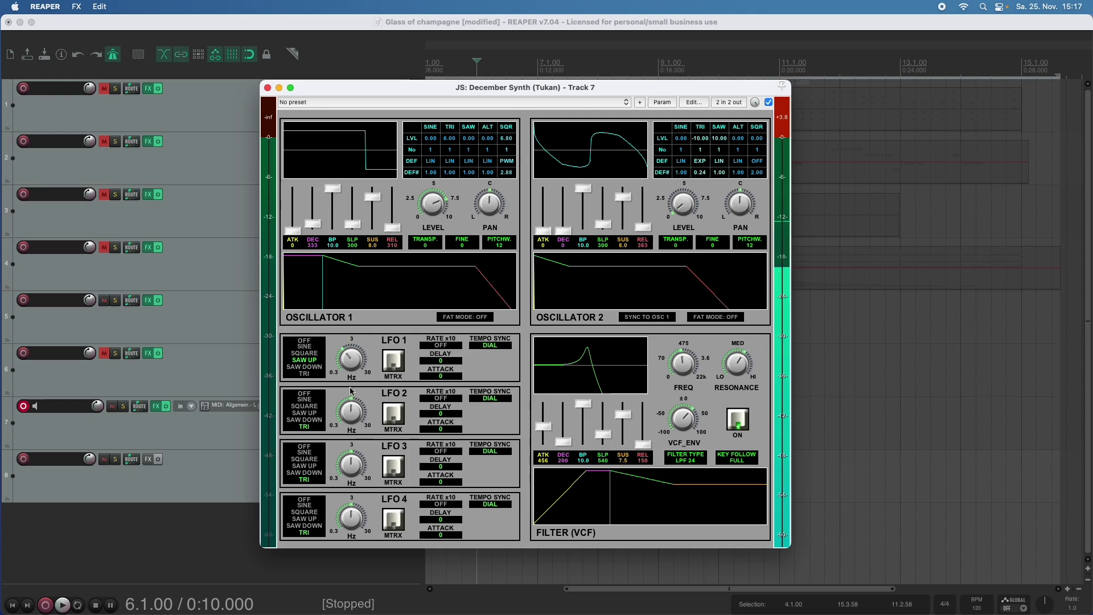
left_click(313, 368)
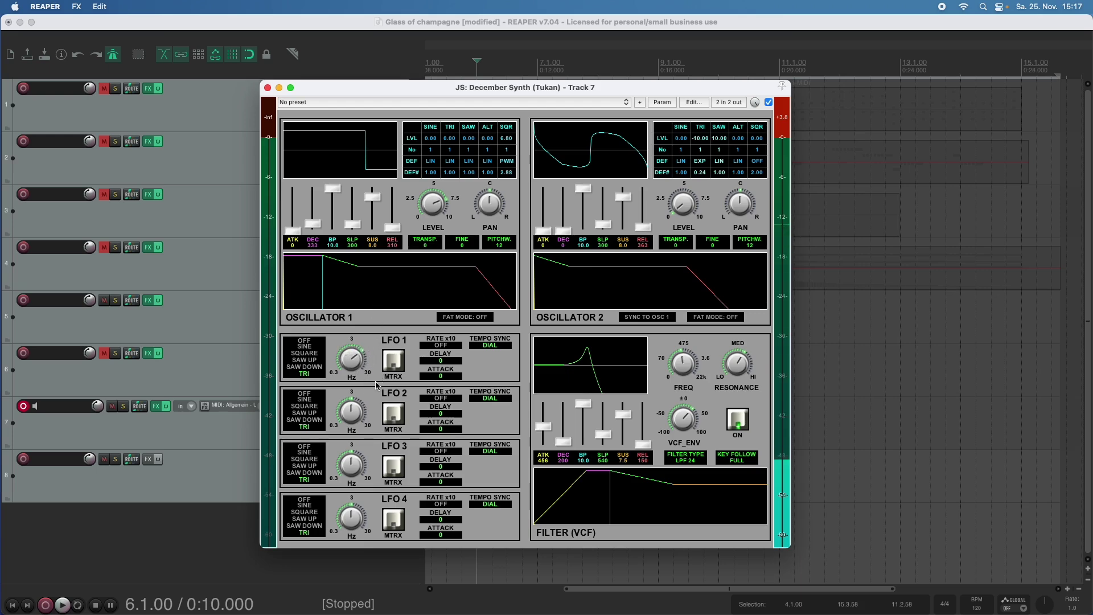
In LFO 1's matrix, set the OSC 1 level routing's control to mod wheel.
left_click(398, 368)
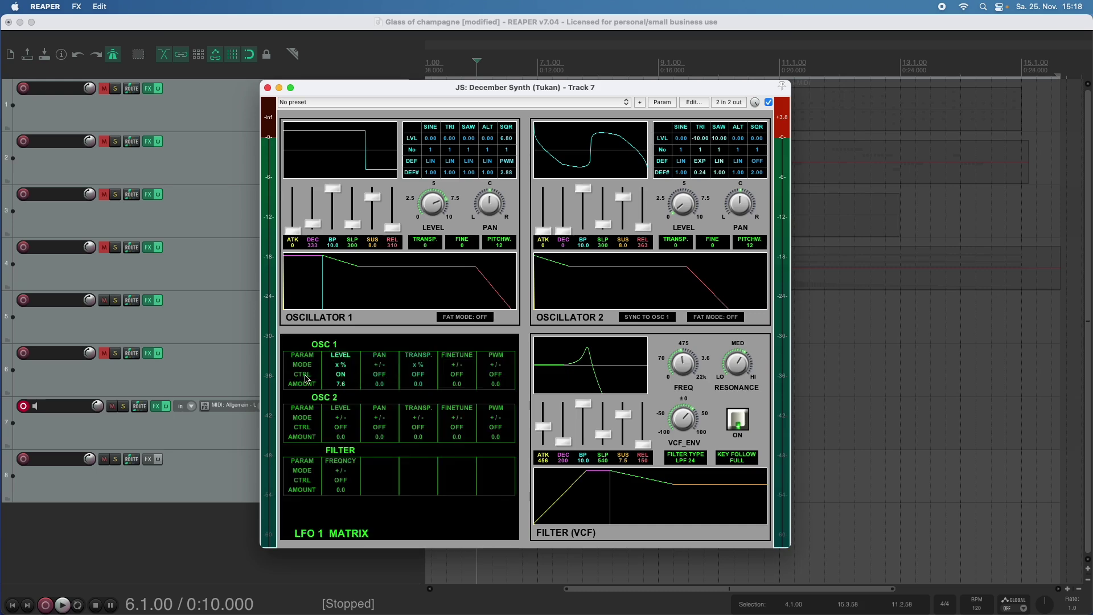
left_click(340, 374)
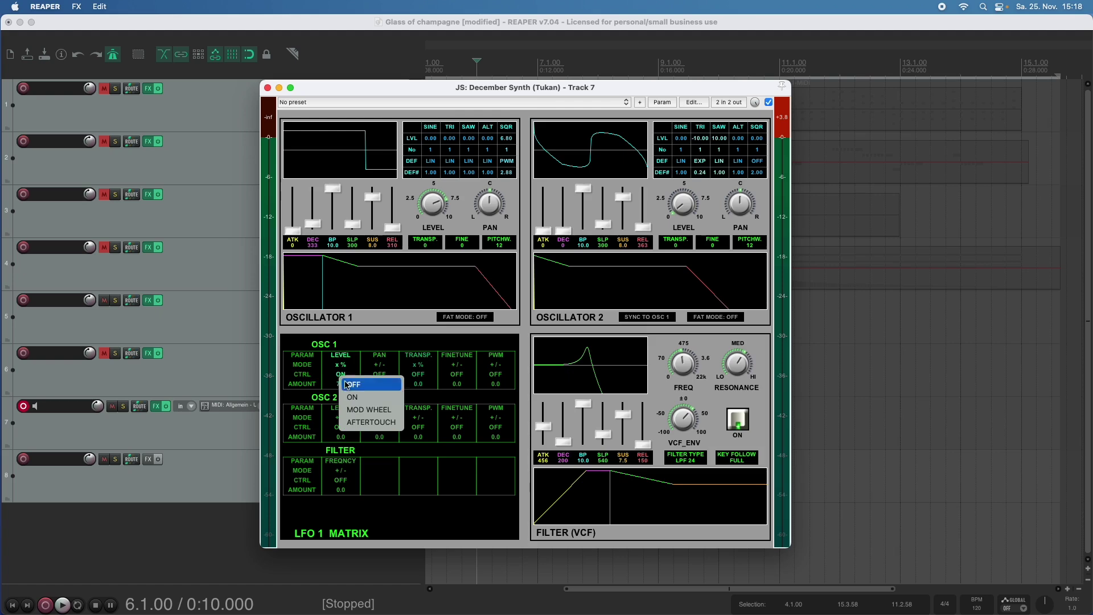
left_click(345, 380)
left_click(345, 377)
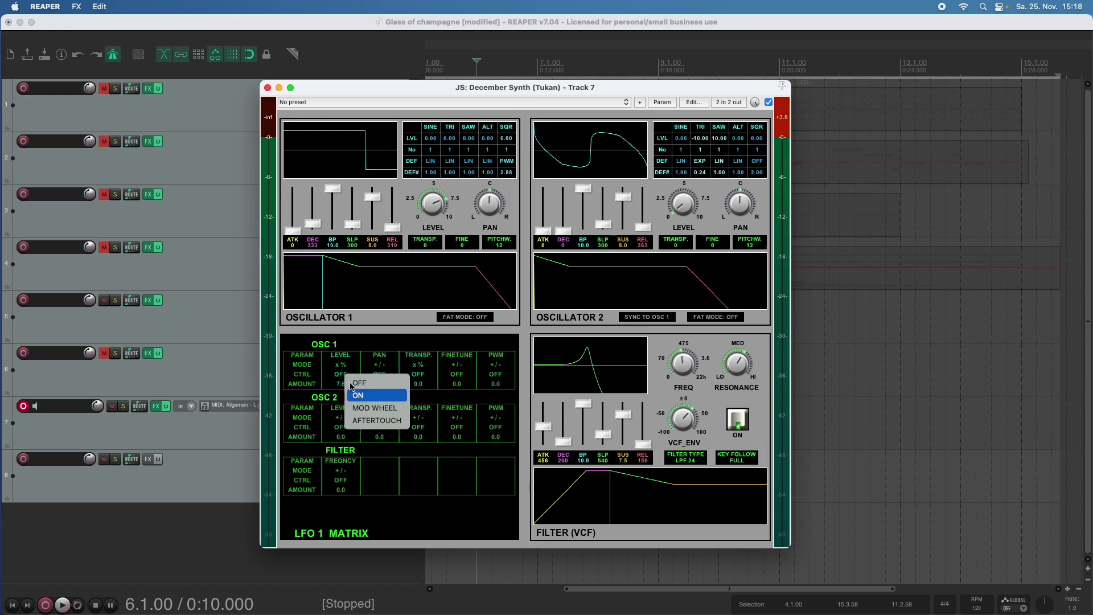
left_click(358, 397)
left_click(348, 378)
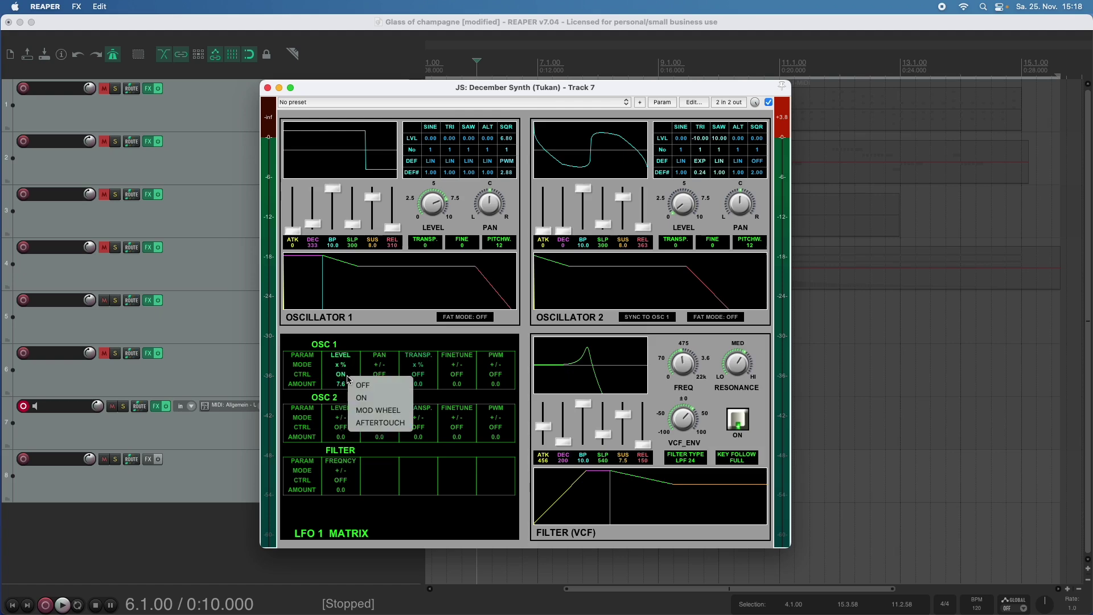
left_click(395, 415)
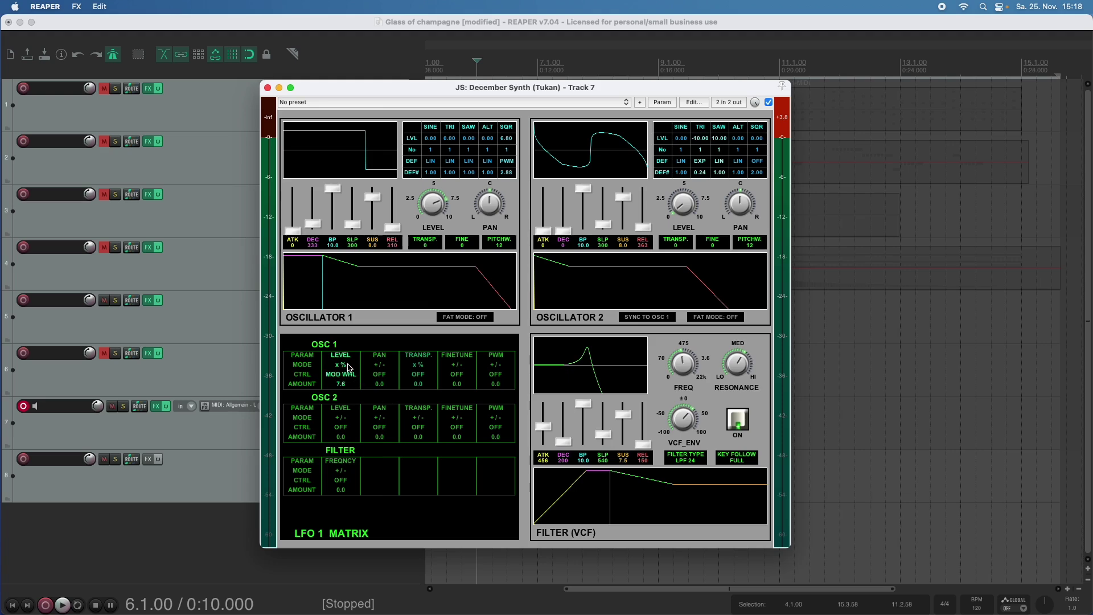
Change the OSC 1 level routing's control from mod wheel to aftertouch.
left_click(360, 335)
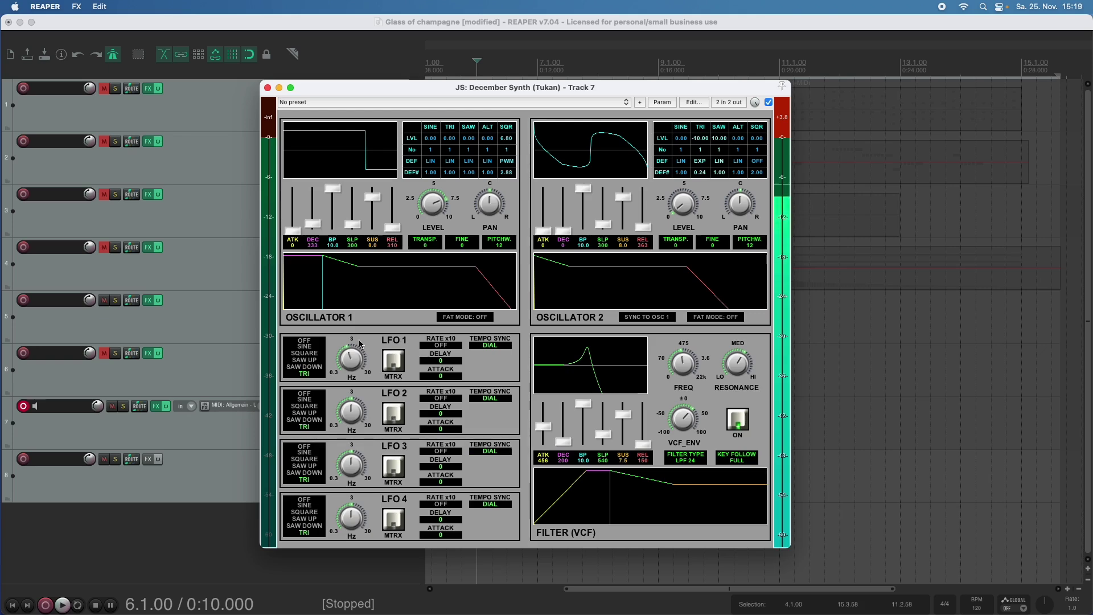
left_click(392, 359)
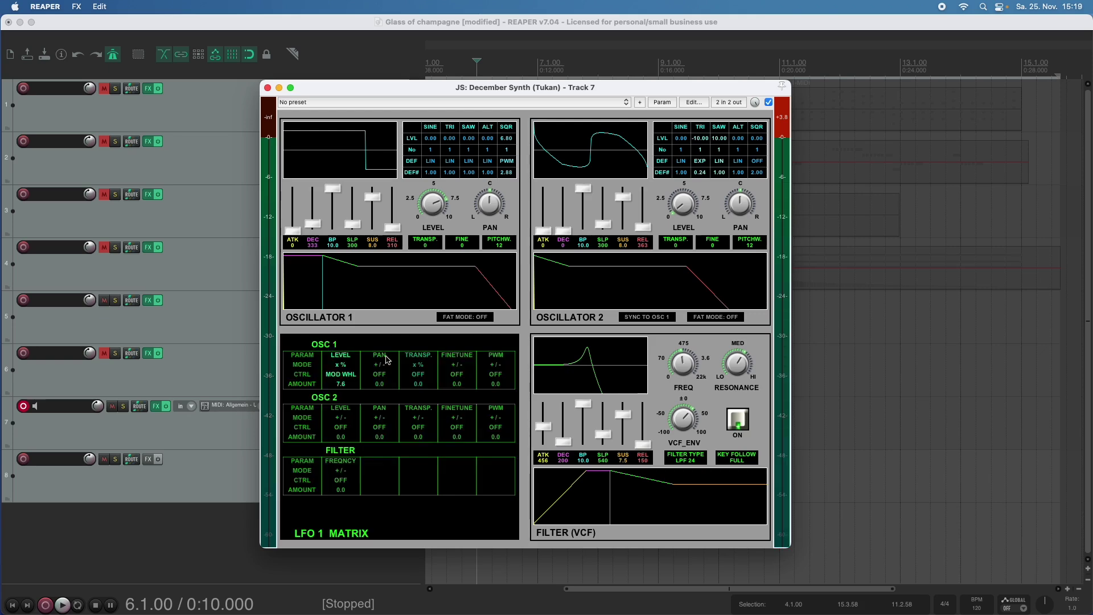
left_click(357, 378)
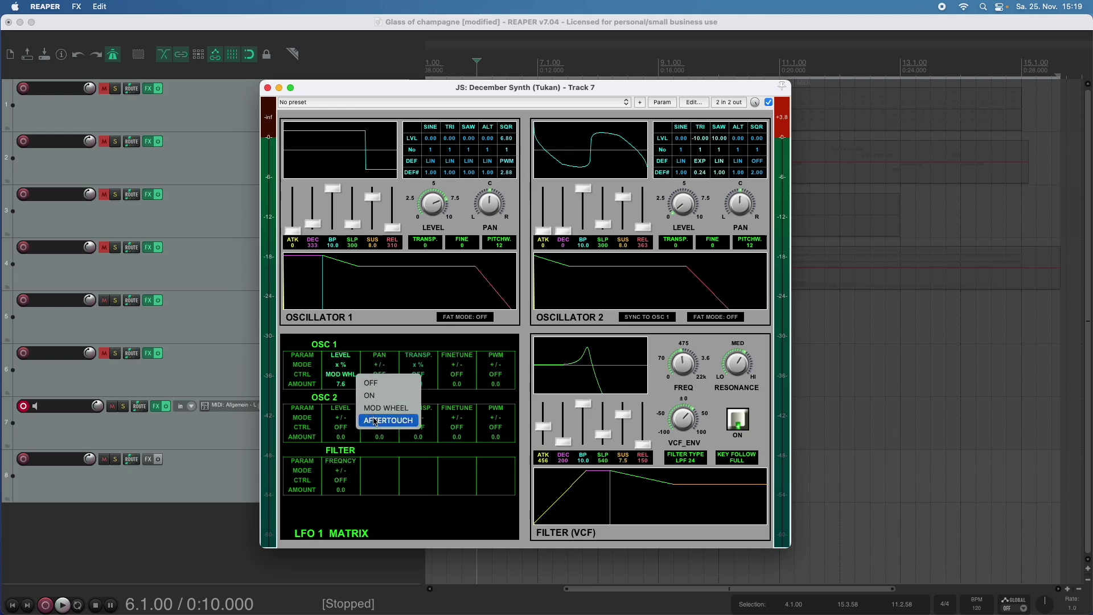
left_click(378, 419)
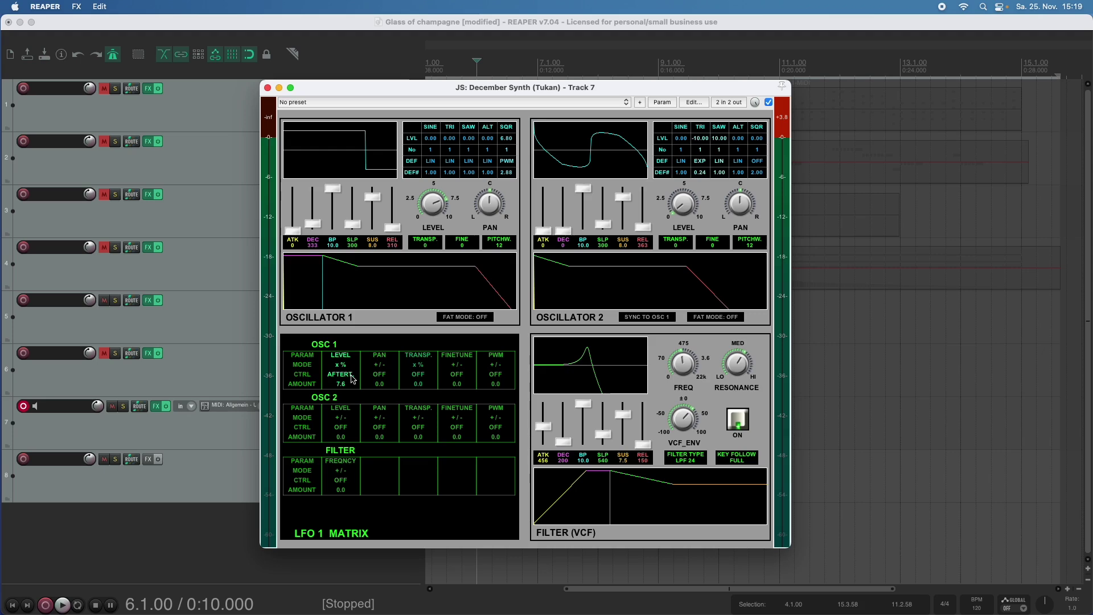
Turn OSC 1 level modulation off, enable and raise OSC 1 PWM modulation, and switch the filter off.
left_click(353, 379)
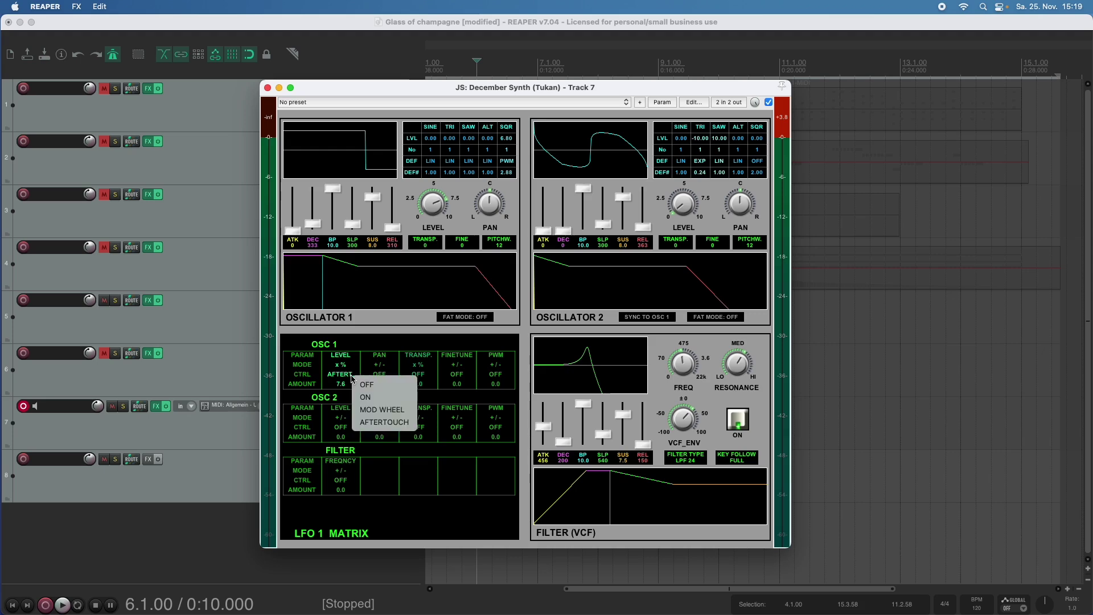
left_click(360, 382)
left_click(499, 379)
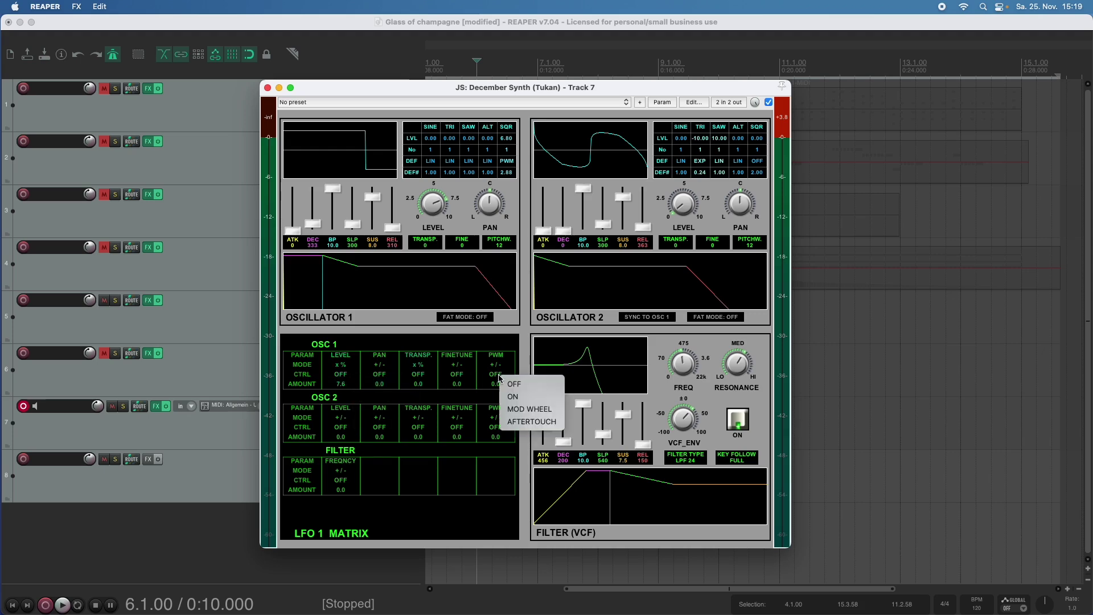
left_click(510, 398)
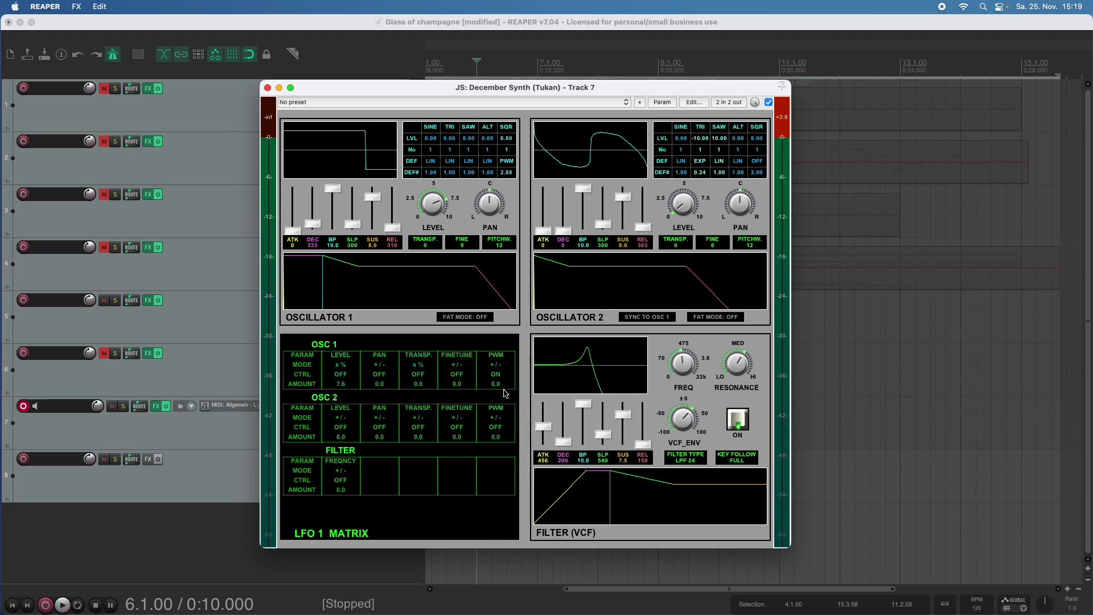
left_click_drag(503, 389, 510, 346)
left_click(438, 340)
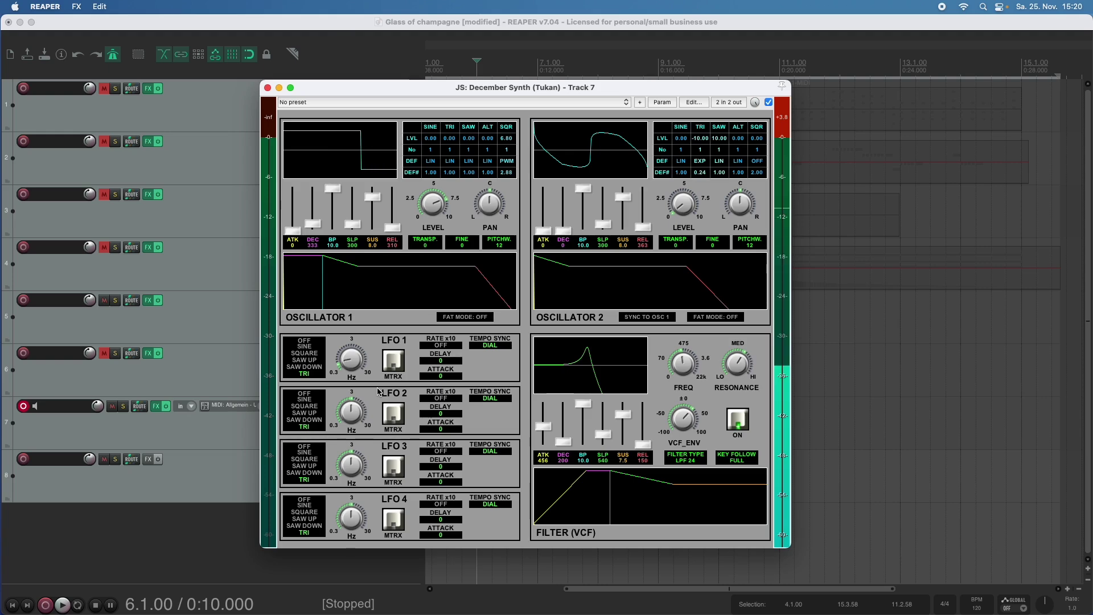
left_click(740, 421)
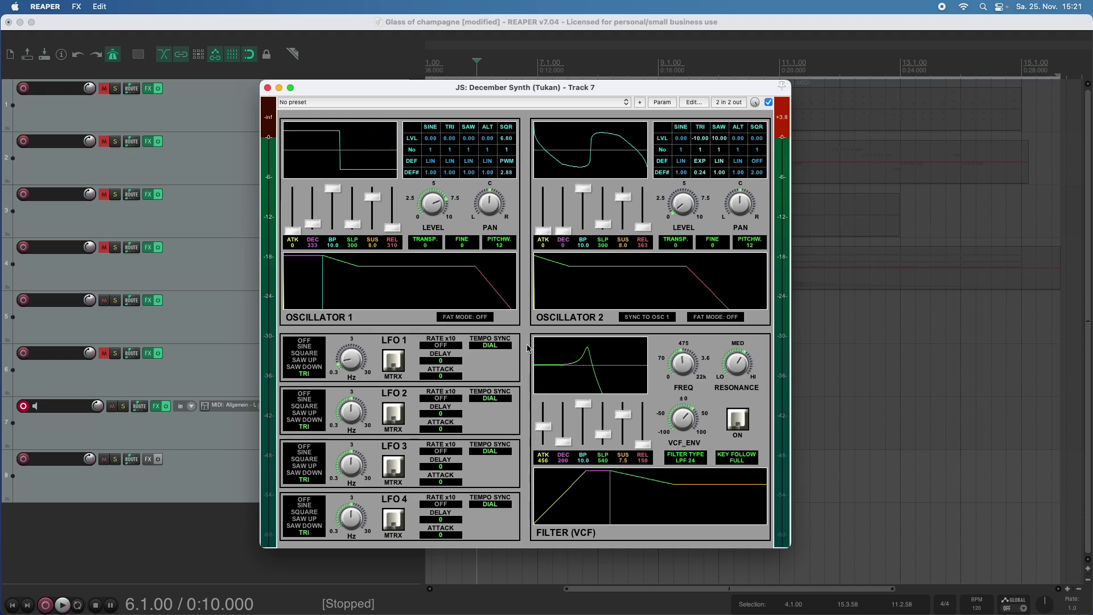
Turn off LFO 1's OSC 1 PWM routing and switch OSC 2 finetune ON with amount 14.7.
left_click(395, 359)
left_click(496, 374)
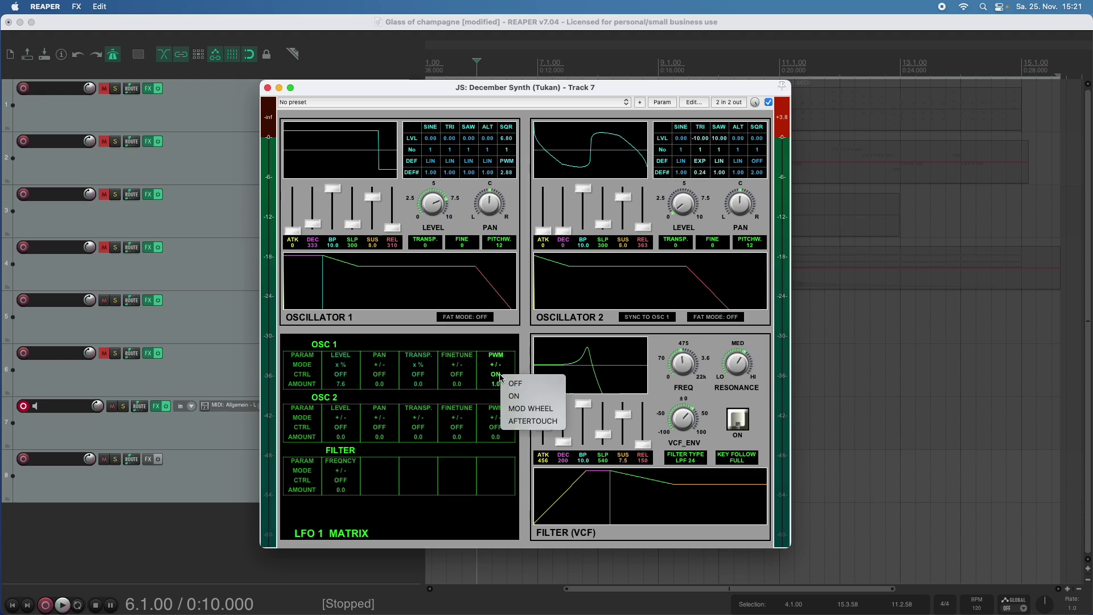
left_click(508, 387)
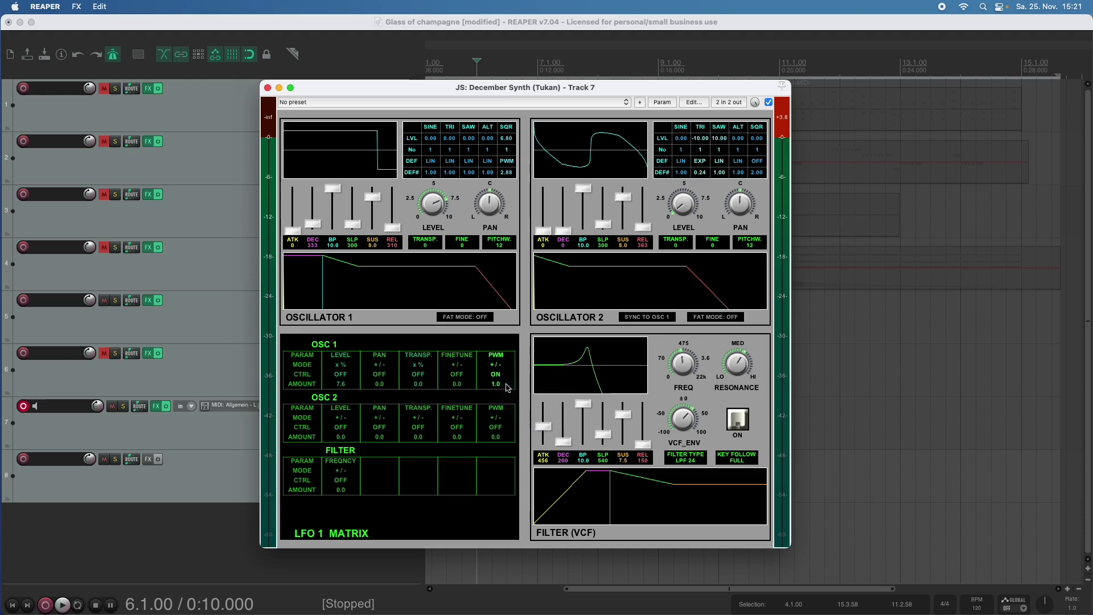
left_click(462, 430)
left_click(473, 445)
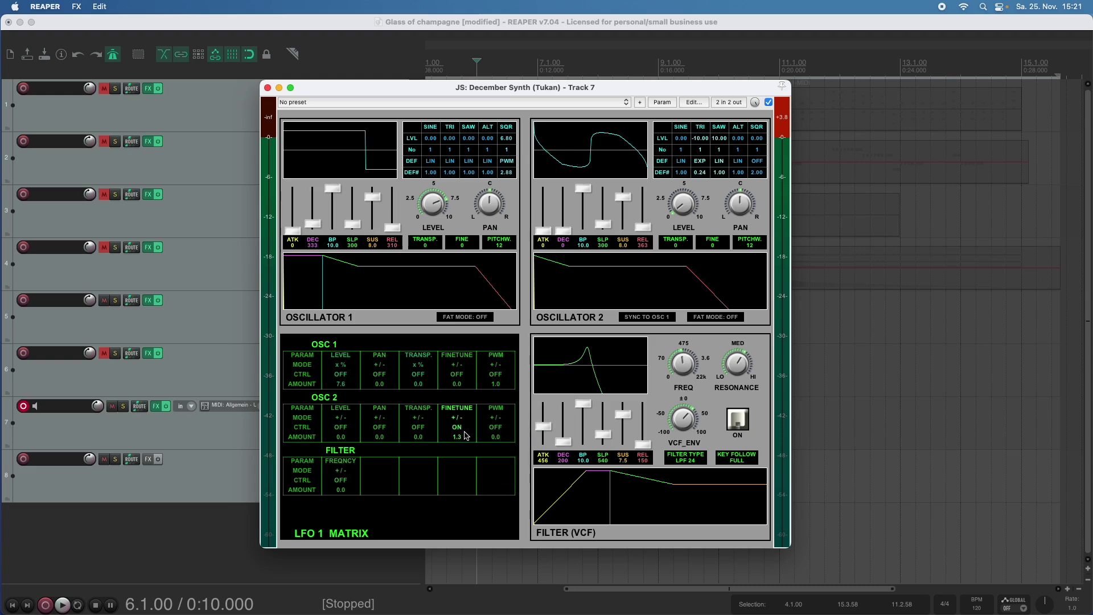
left_click_drag(466, 435, 470, 428)
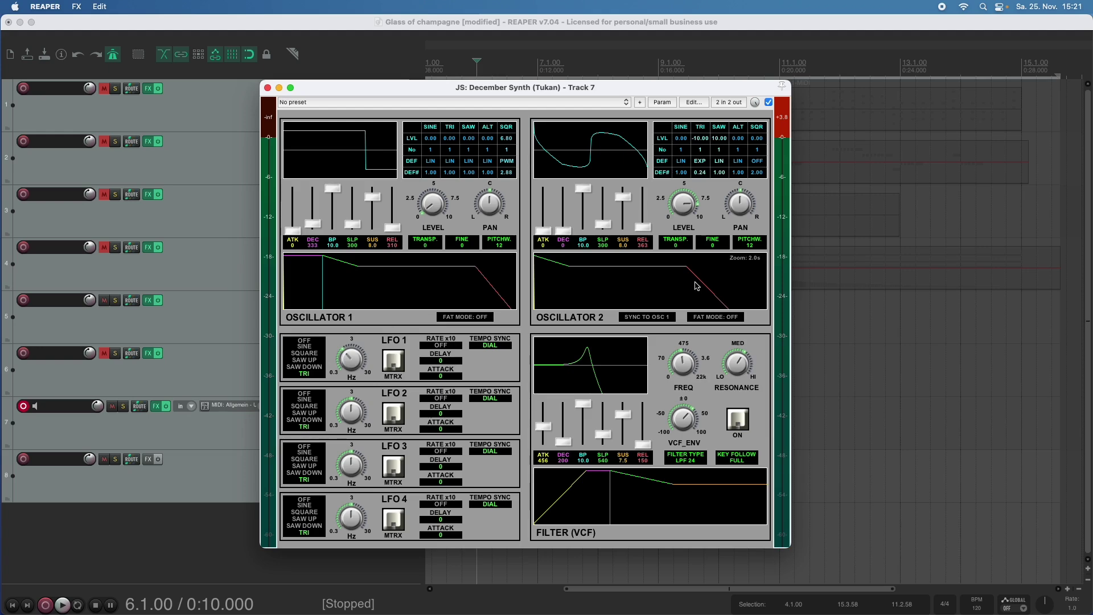
Turn on oscillator 2's fat mode and set LFO 1's waveform to sine.
left_click(710, 318)
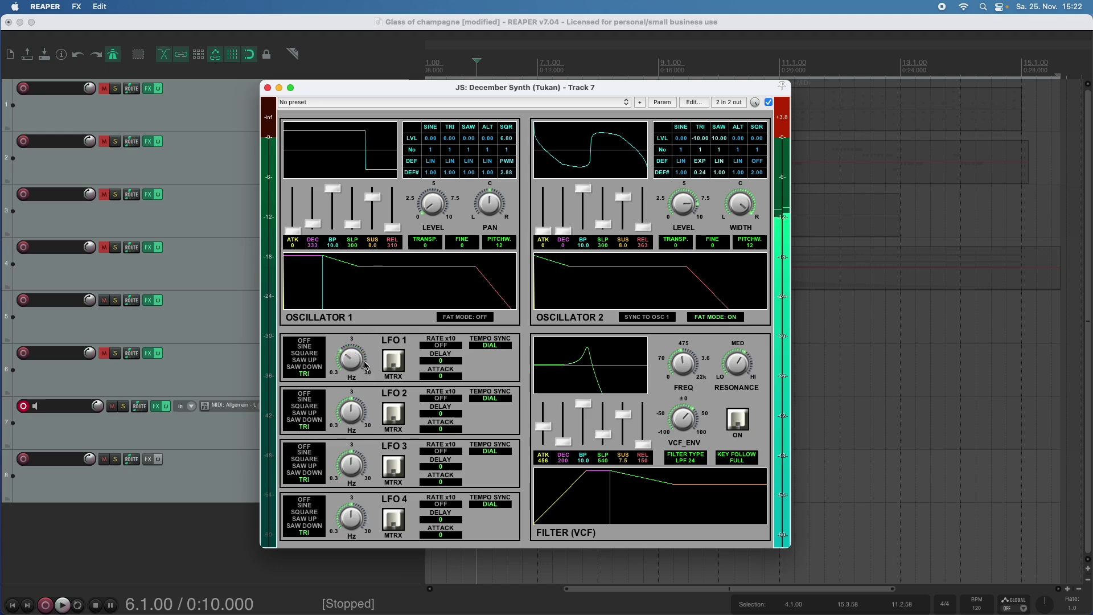
left_click_drag(366, 358, 358, 361)
left_click(304, 346)
Set LFO 1 to a x10 square wave, OSC 2 finetune amount 42.7, and delay 660.
left_click(441, 345)
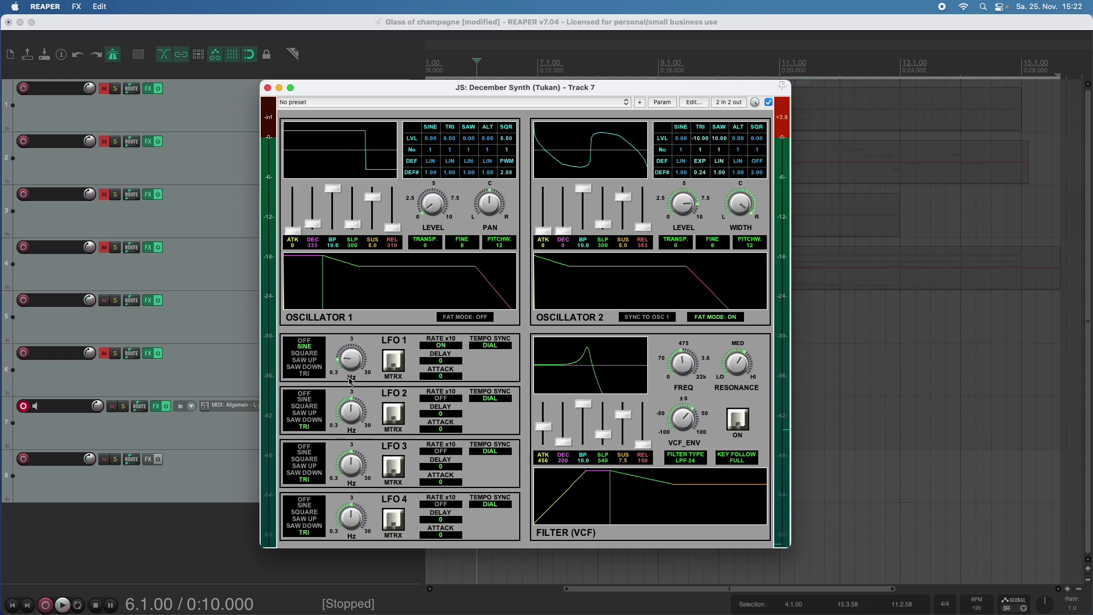
left_click(304, 353)
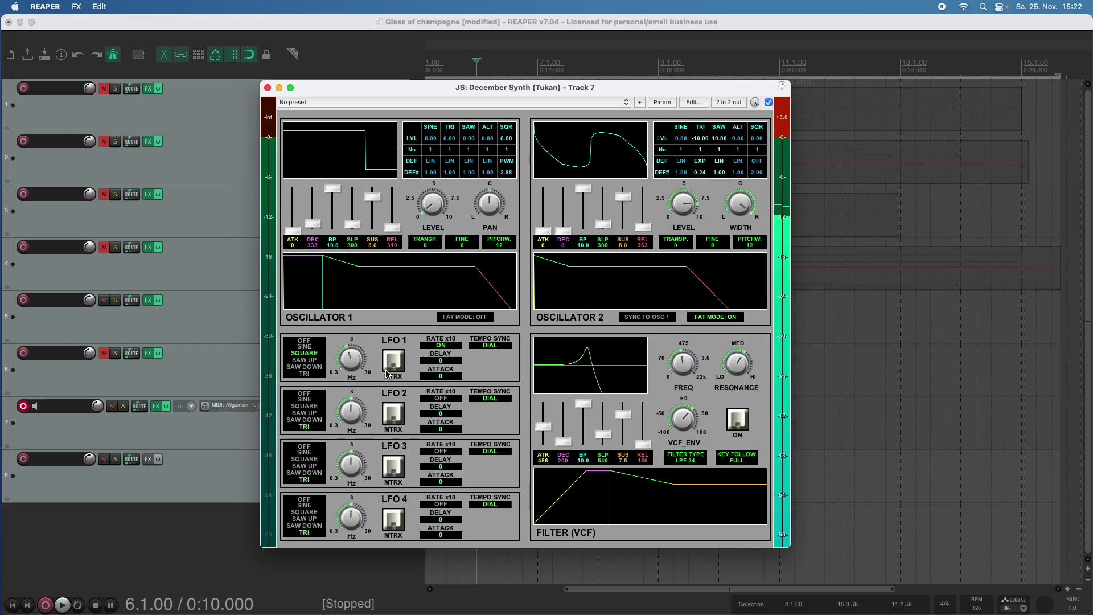
left_click(393, 360)
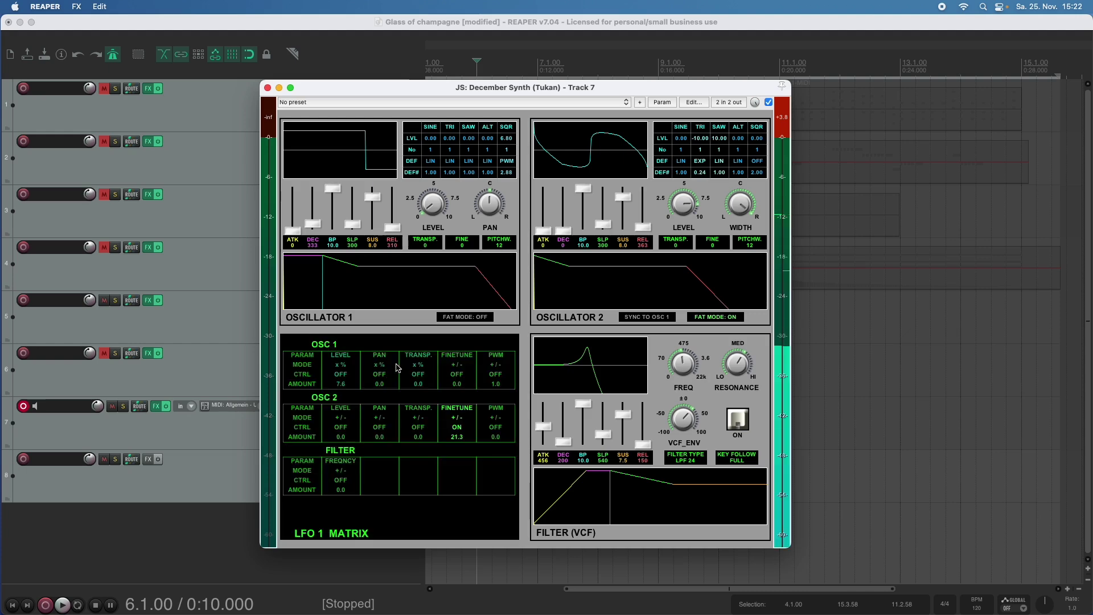
left_click_drag(471, 427, 472, 422)
left_click(376, 334)
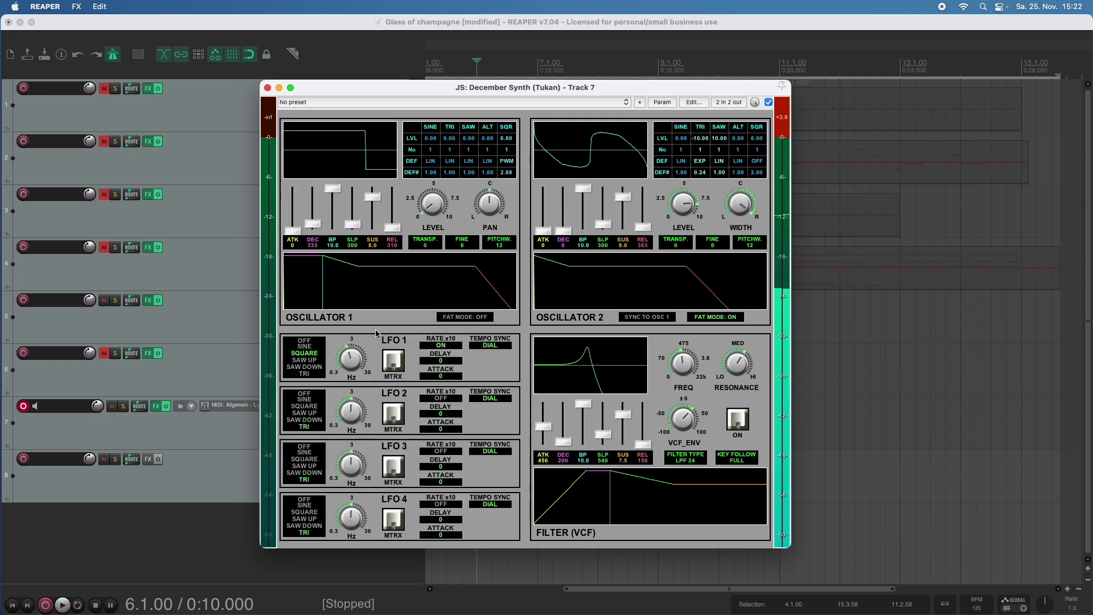
left_click_drag(440, 363, 452, 350)
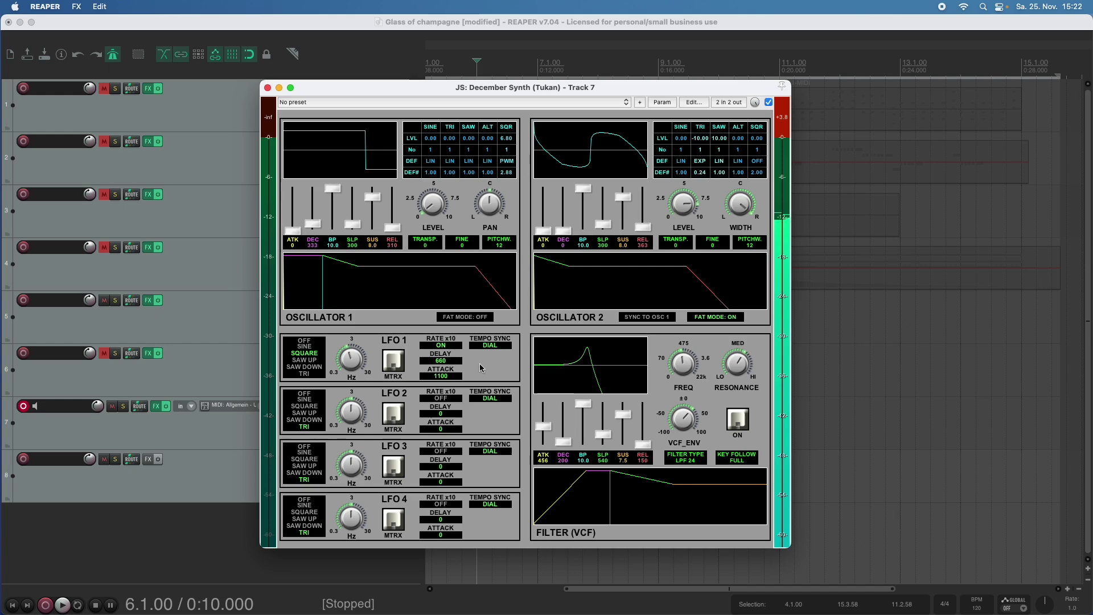
Re-enable the filter and change LFO 2's waveform from triangle to saw up, checking its matrix.
left_click(736, 422)
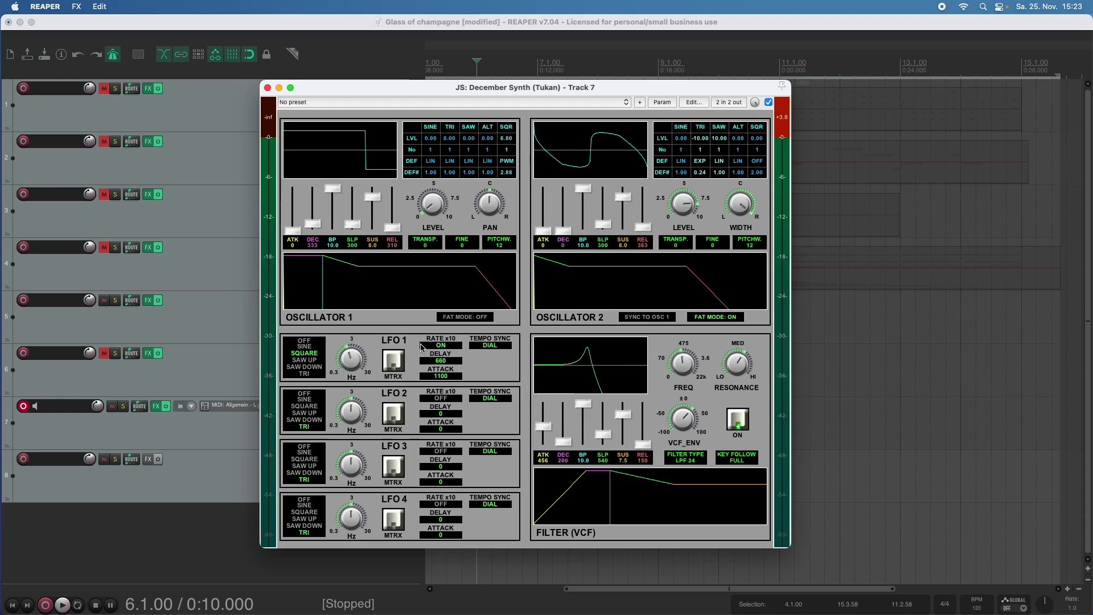
left_click(313, 413)
left_click(392, 419)
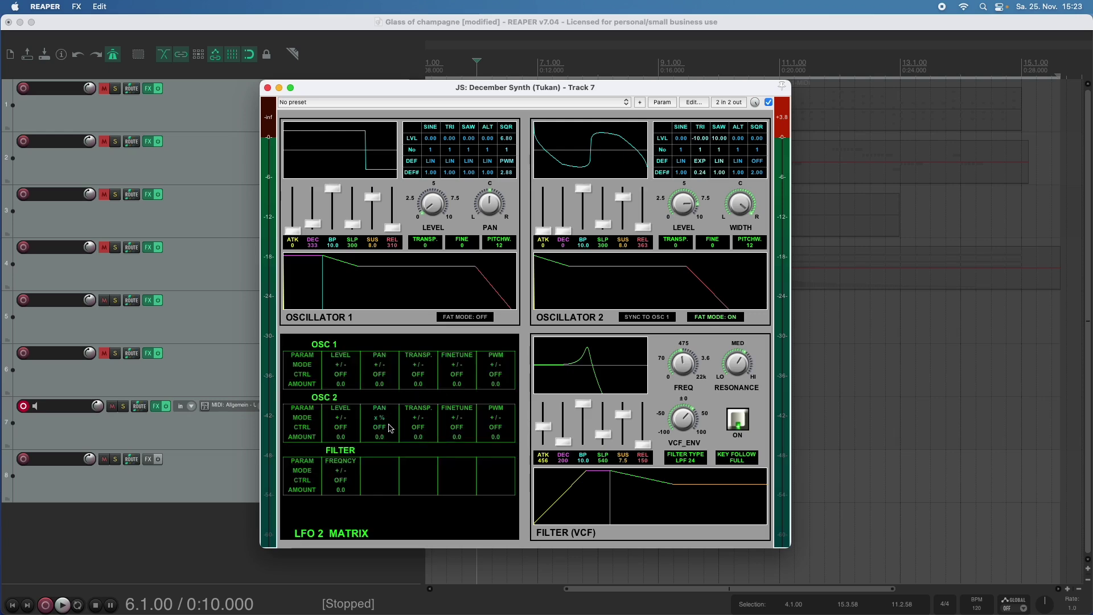
left_click(399, 337)
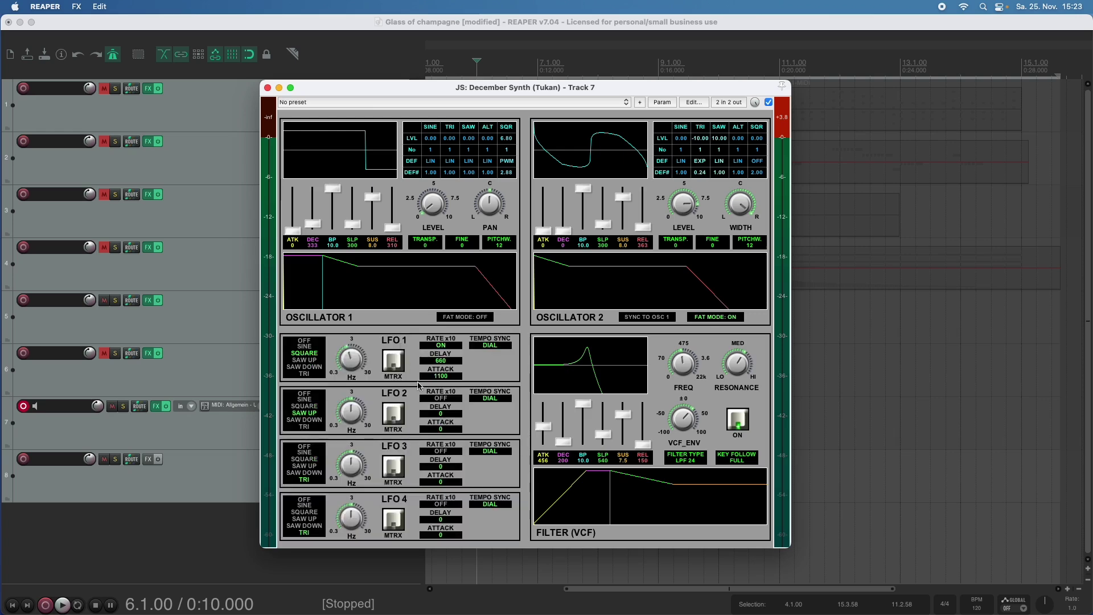